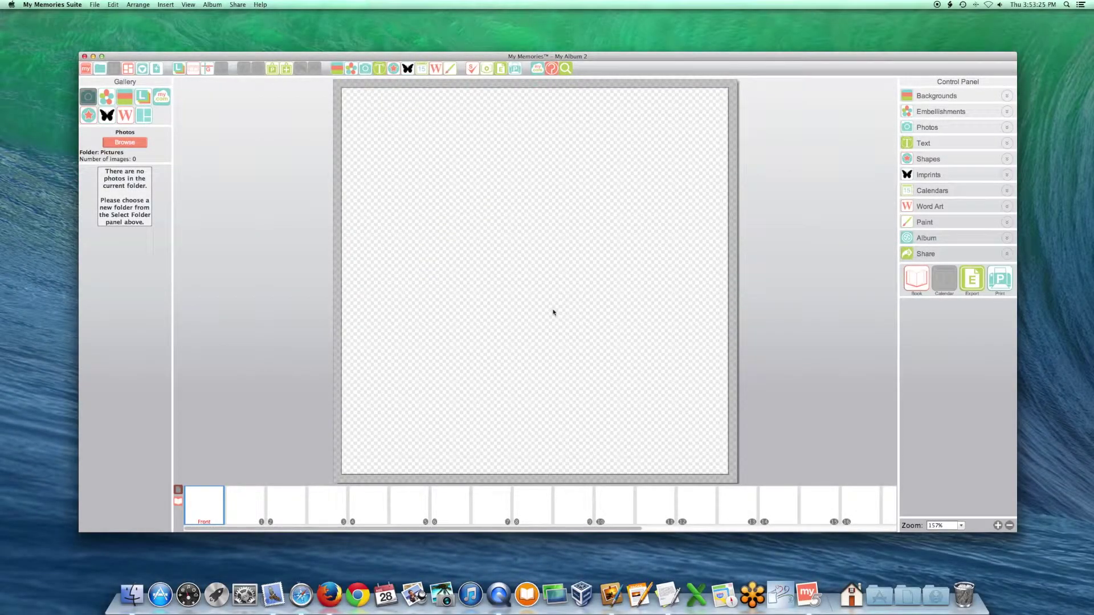
Load the 23 images from Desktop > Pictures into the photo gallery by opening Couple.jpg
left_click(85, 101)
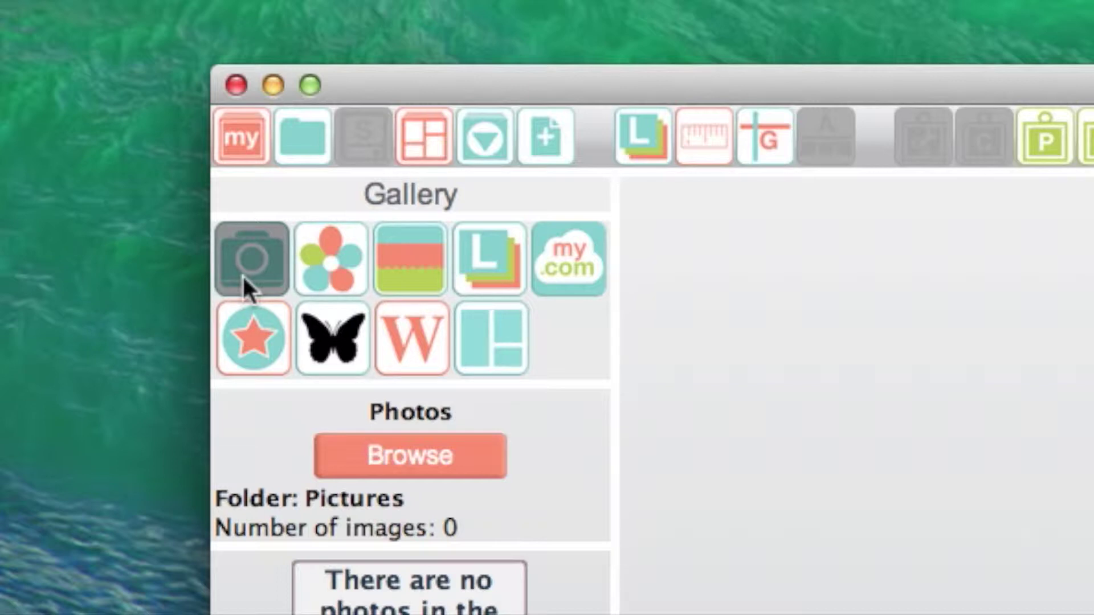
left_click(461, 458)
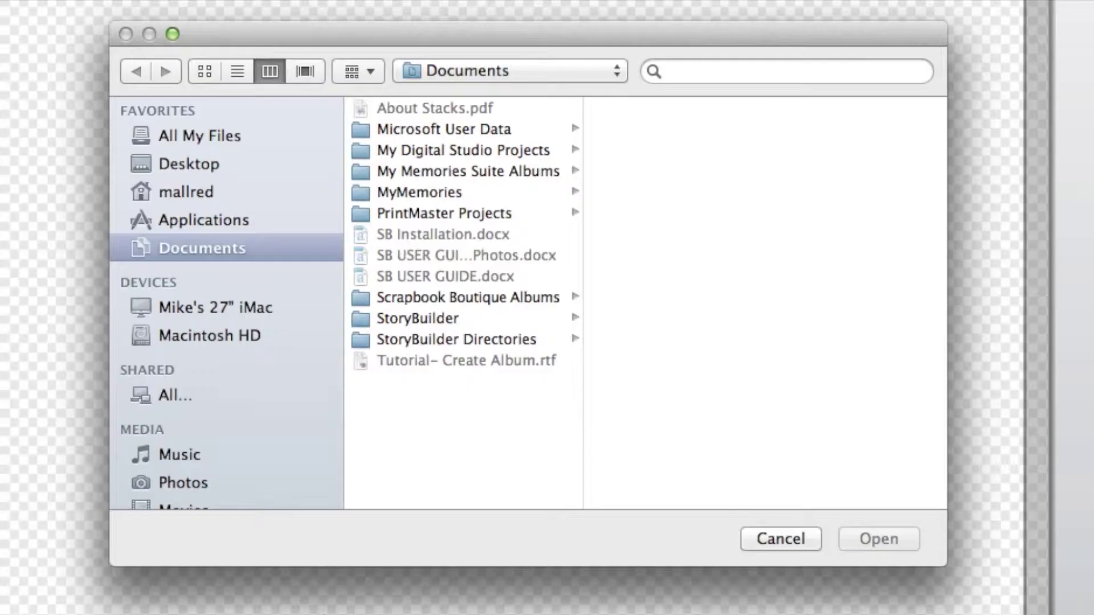
scroll(186, 317, "down", 2)
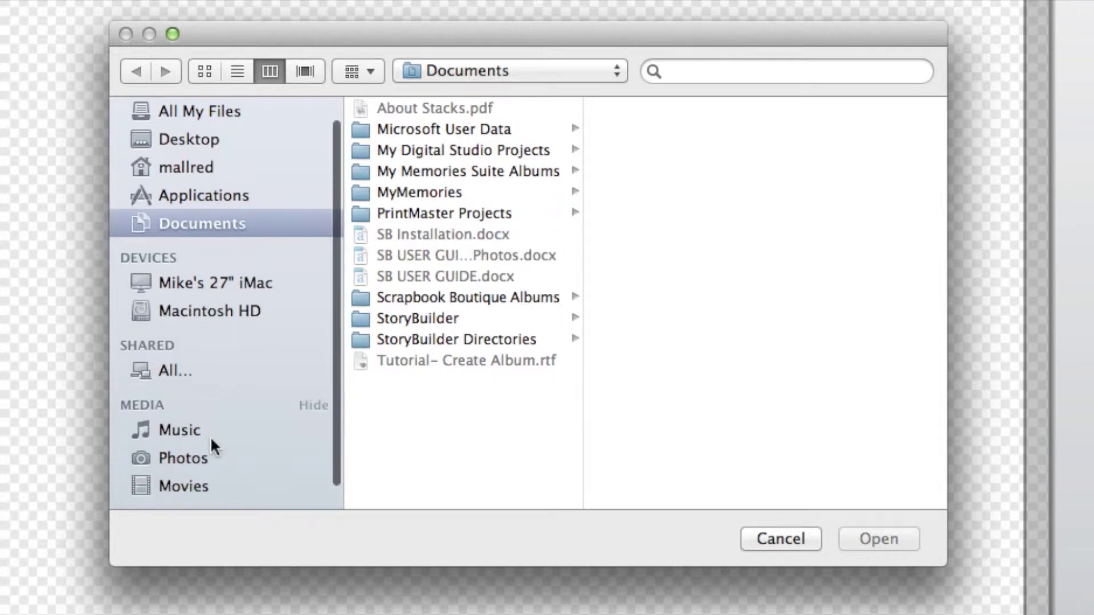
left_click(209, 465)
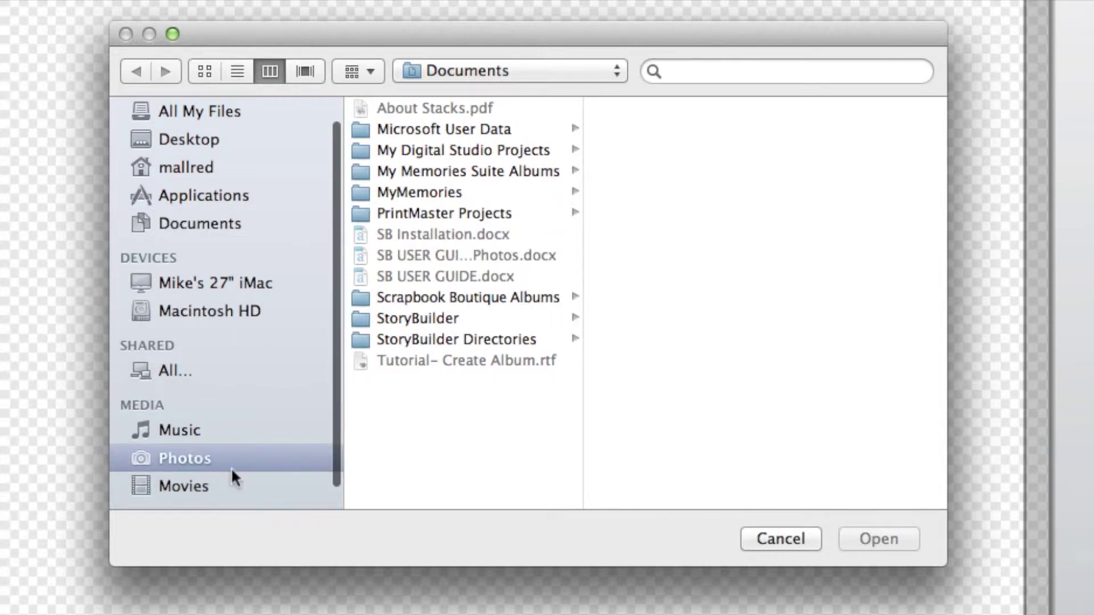
left_click(236, 143)
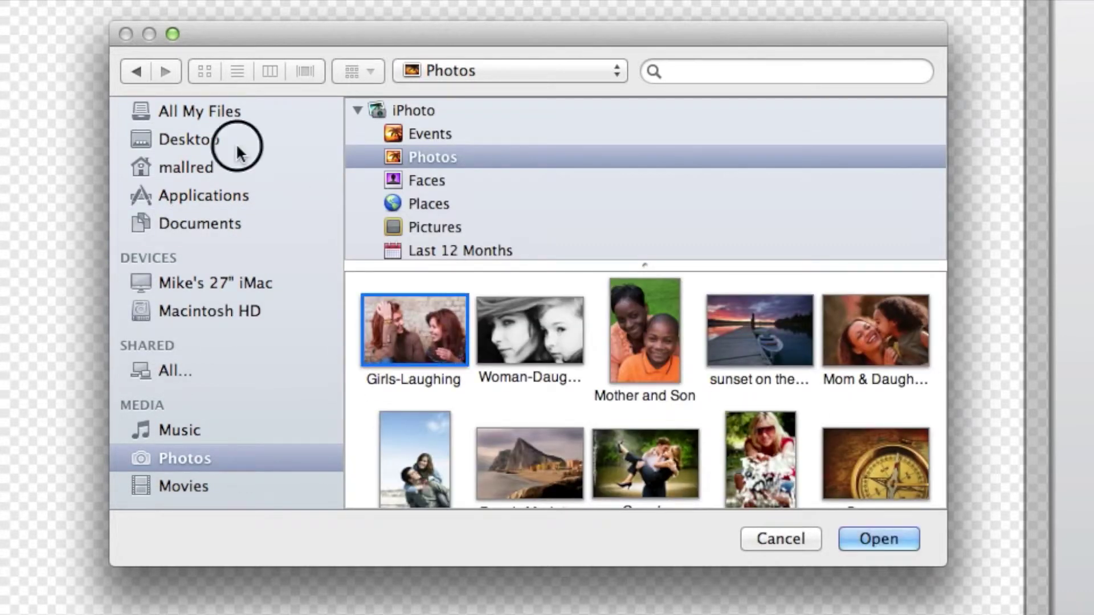
double_click(430, 154)
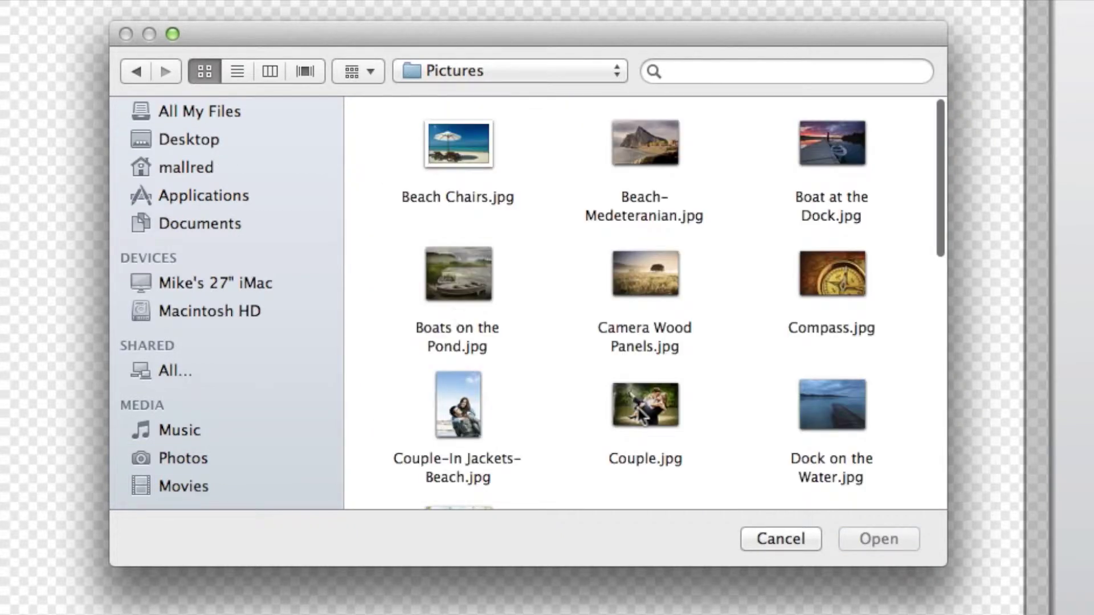
left_click(665, 414)
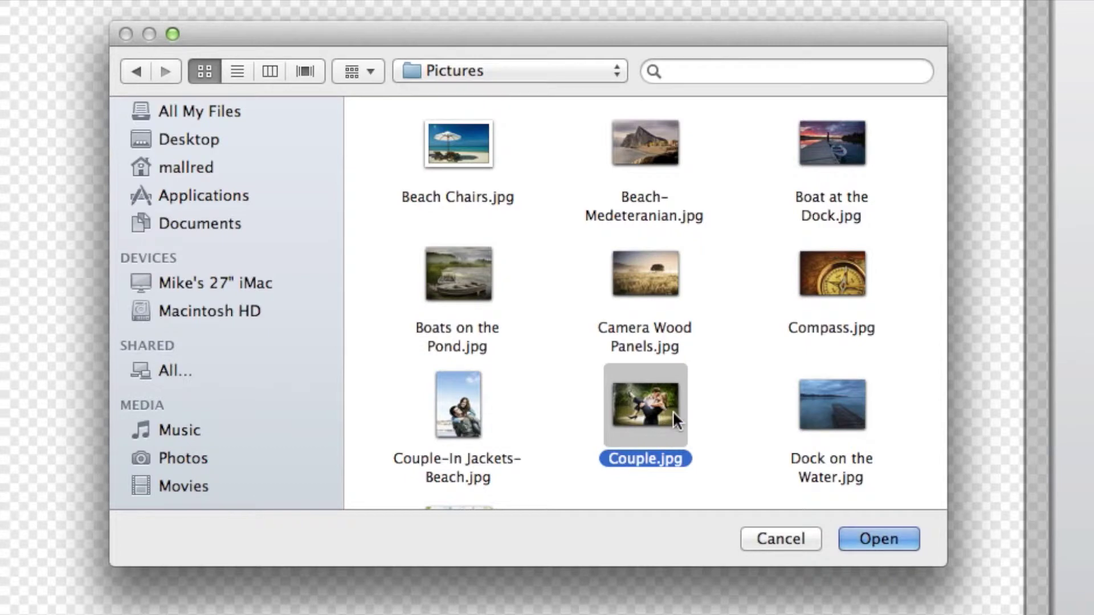
left_click(876, 539)
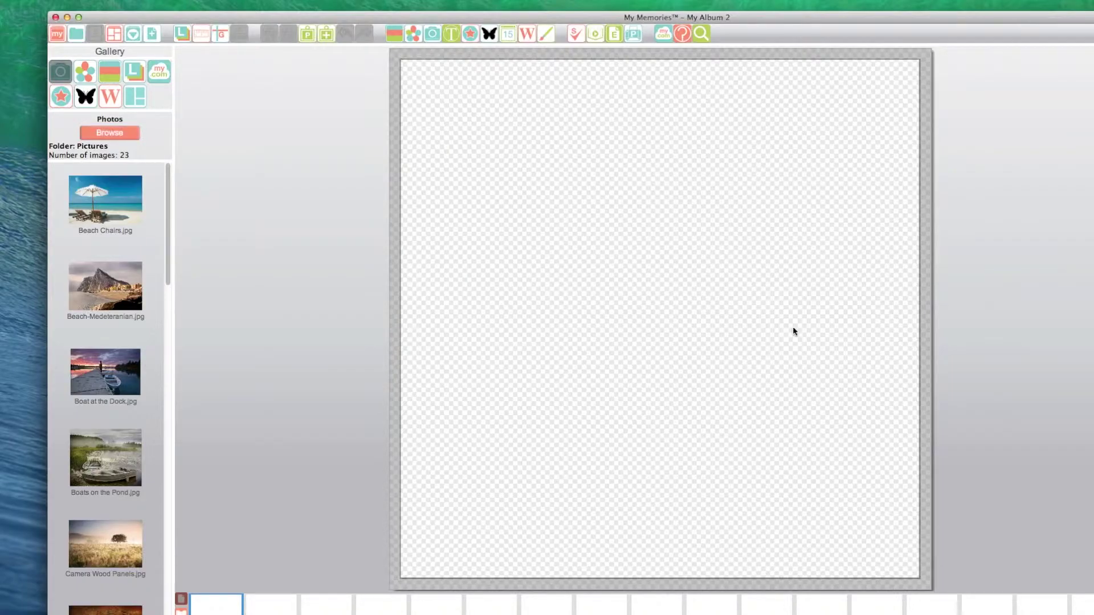
scroll(107, 327, "down", 10)
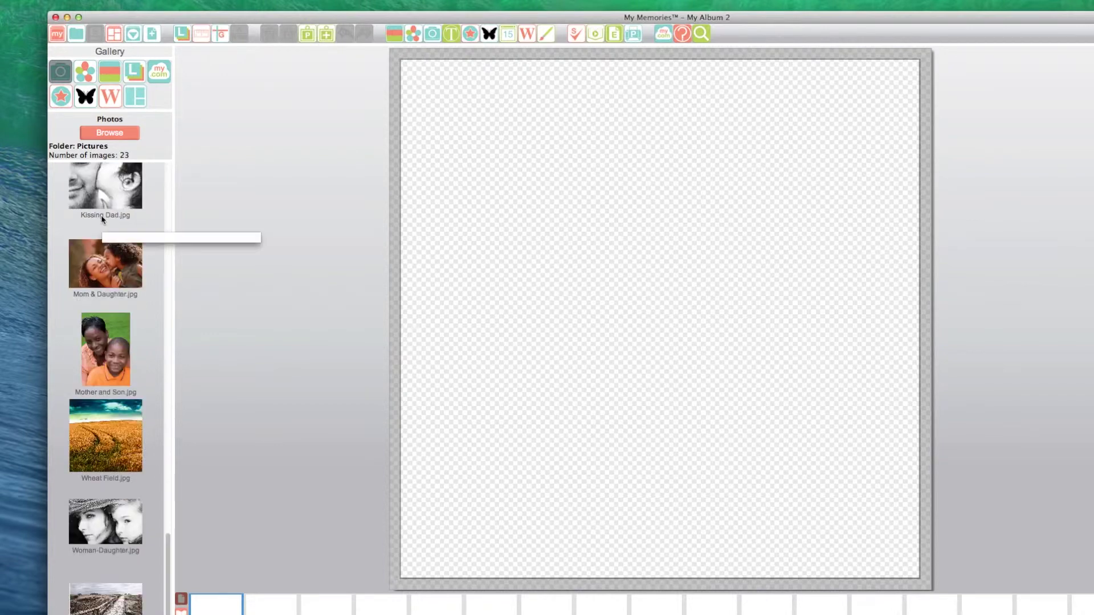
mouse_move(103, 213)
left_mouse_down()
mouse_move(656, 208)
mouse_move(562, 196)
left_mouse_up()
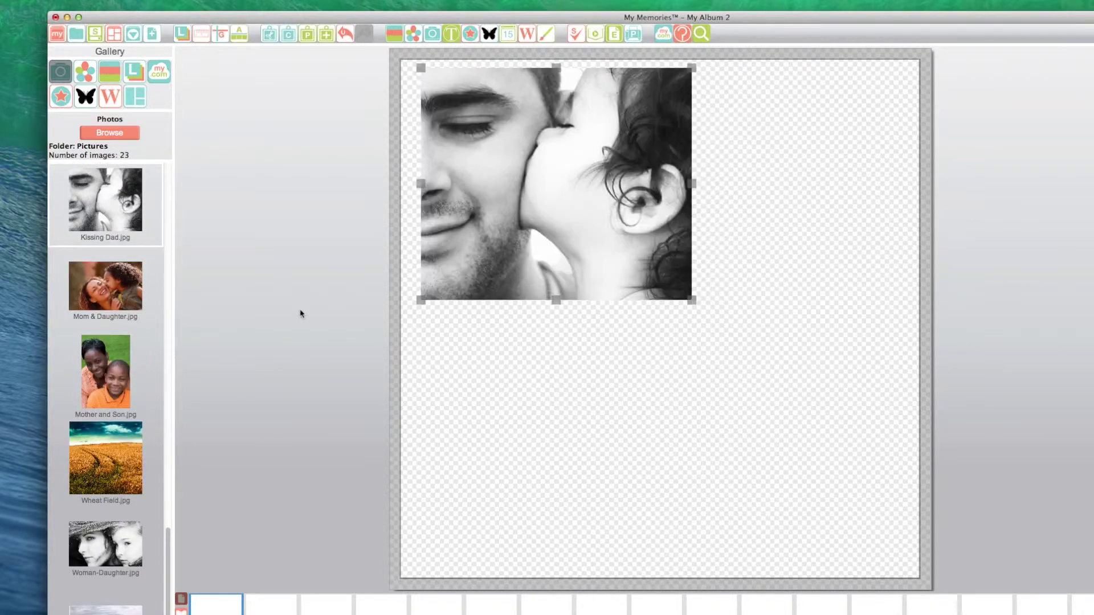
Add the Woman-Daughter photo from the gallery and move it toward the lower left
double_click(108, 522)
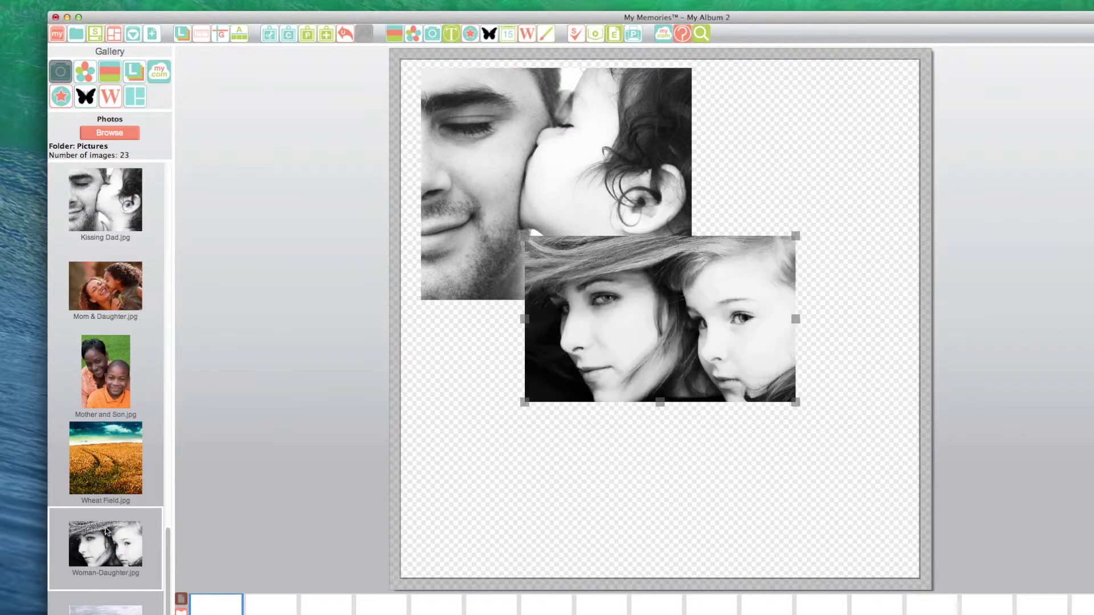
left_click_drag(645, 351, 542, 491)
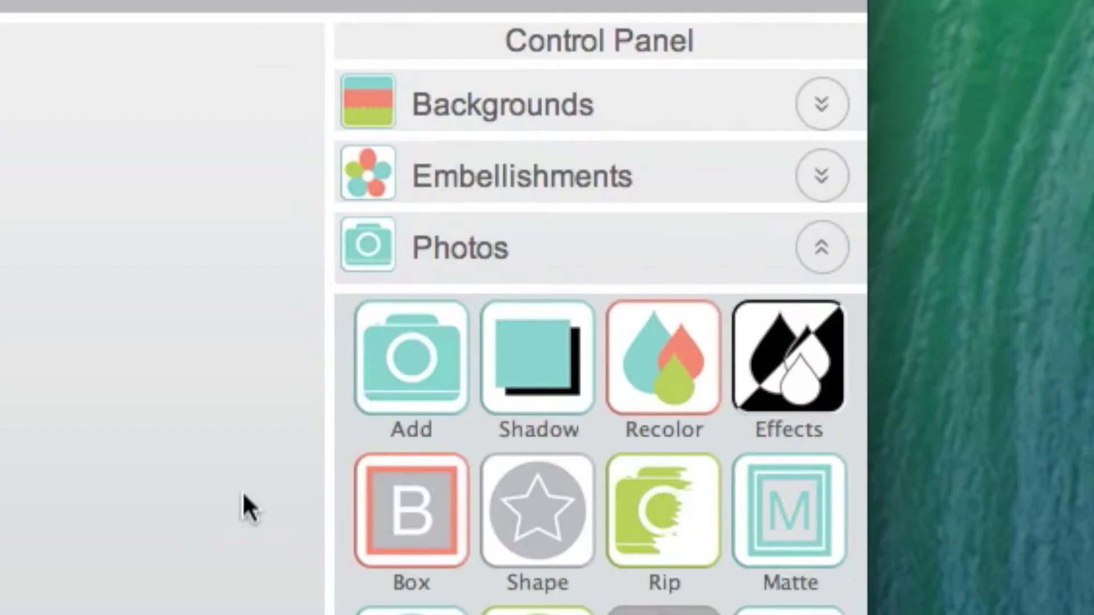
Add Couple.jpg from the Pictures folder and move it to the upper right
left_click(438, 376)
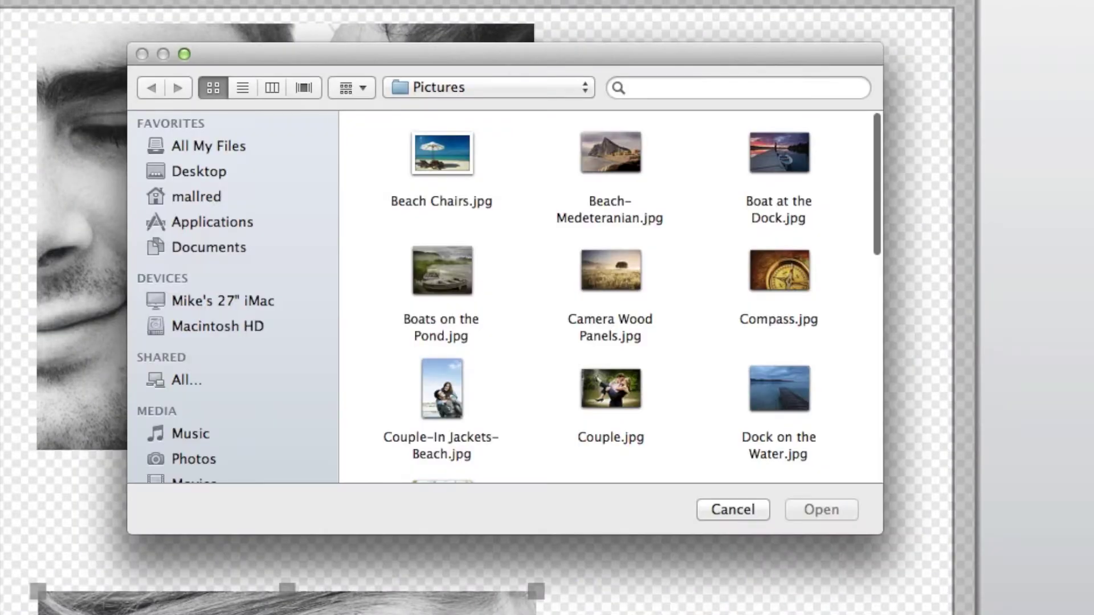
left_click(611, 386)
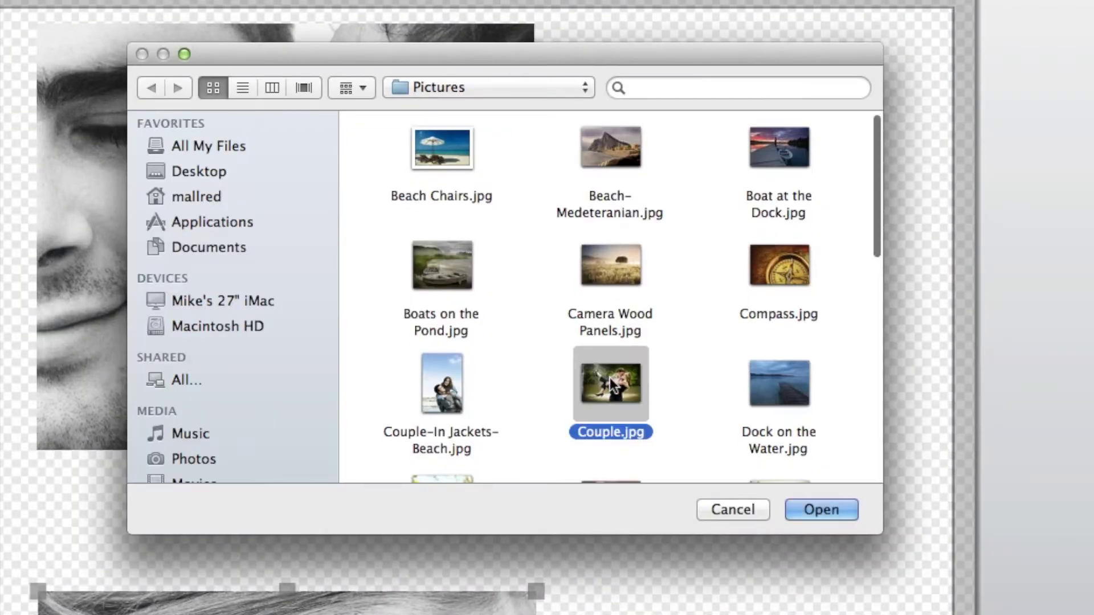
left_click(819, 510)
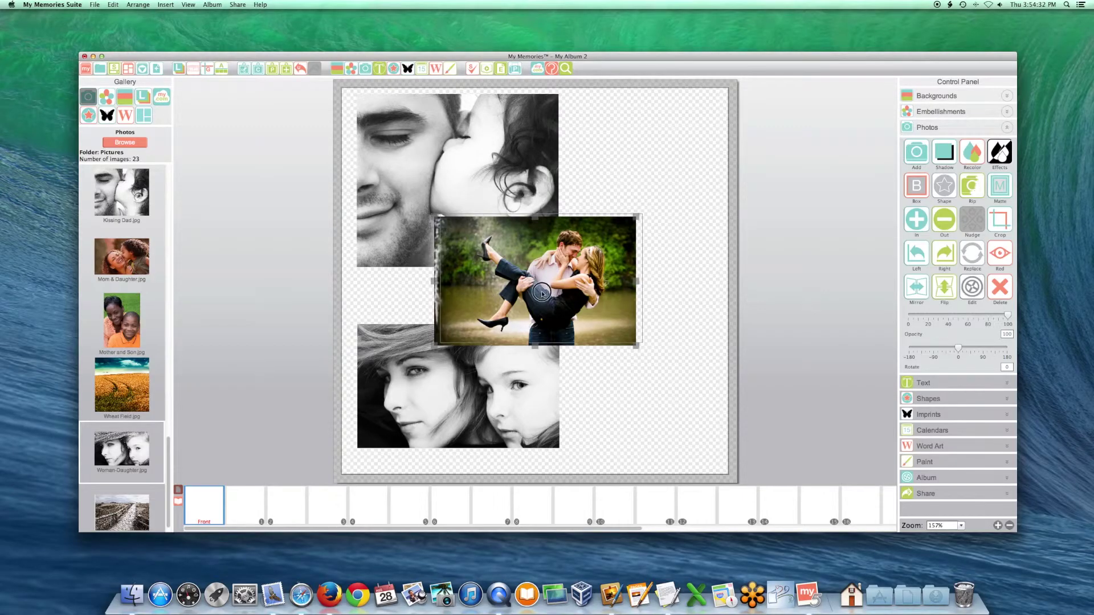
left_click_drag(543, 294, 641, 188)
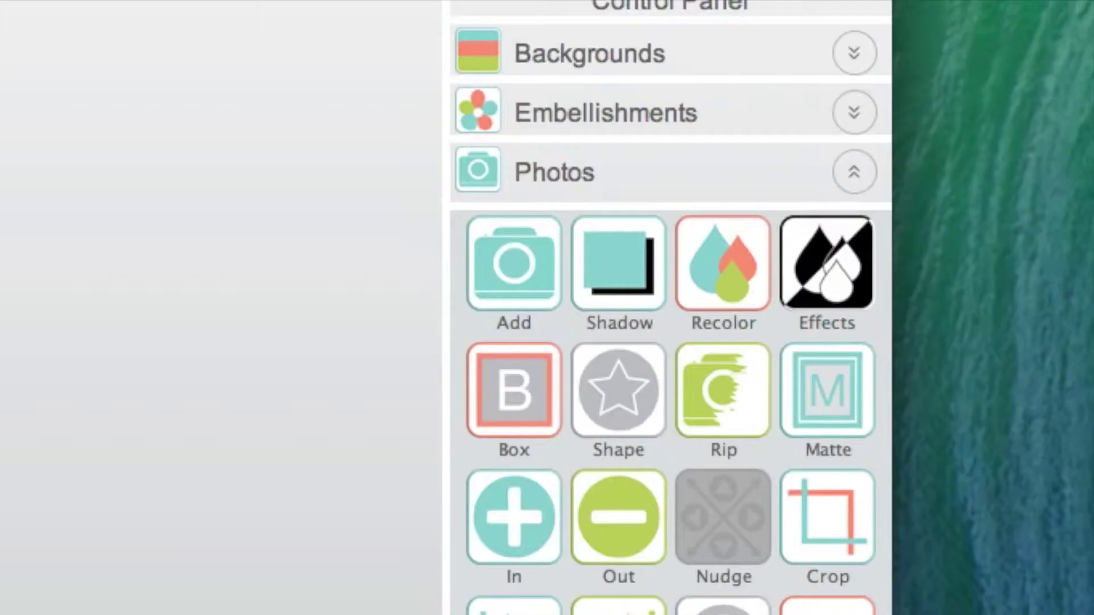
Add a lower-right photo box filled with Mother and Son.jpg and confirm its framing
left_click(547, 428)
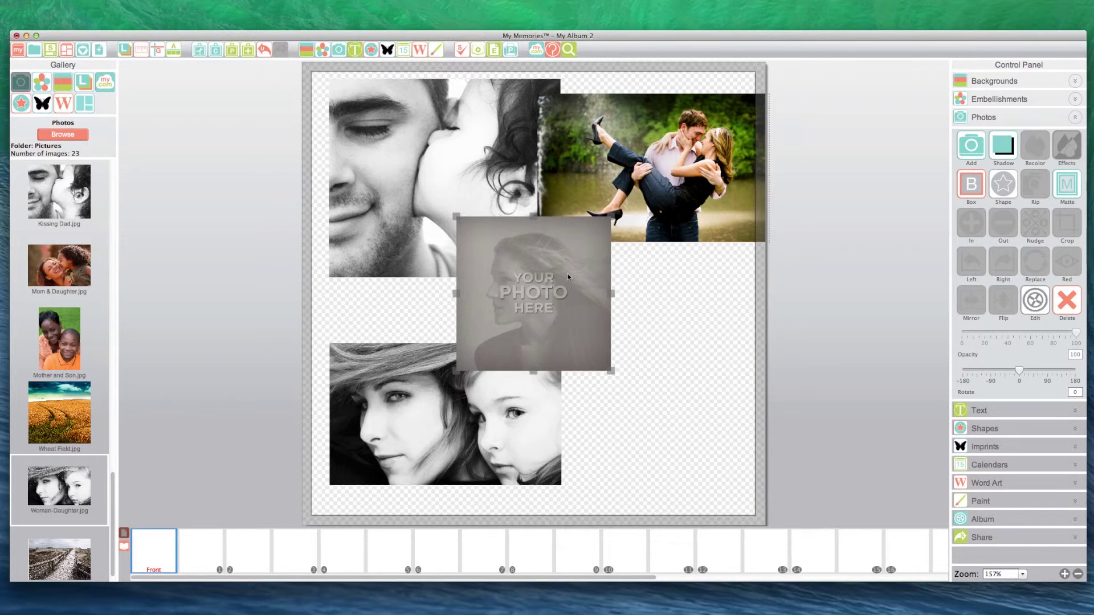
double_click(567, 276)
scroll(596, 205, "down", 3)
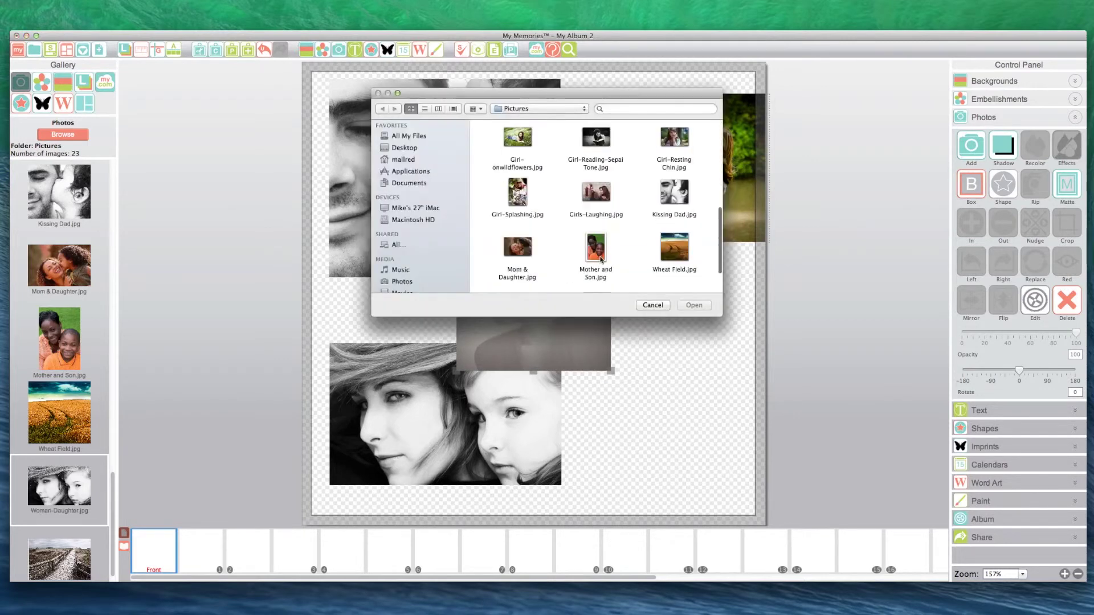
left_click(596, 248)
left_click(694, 305)
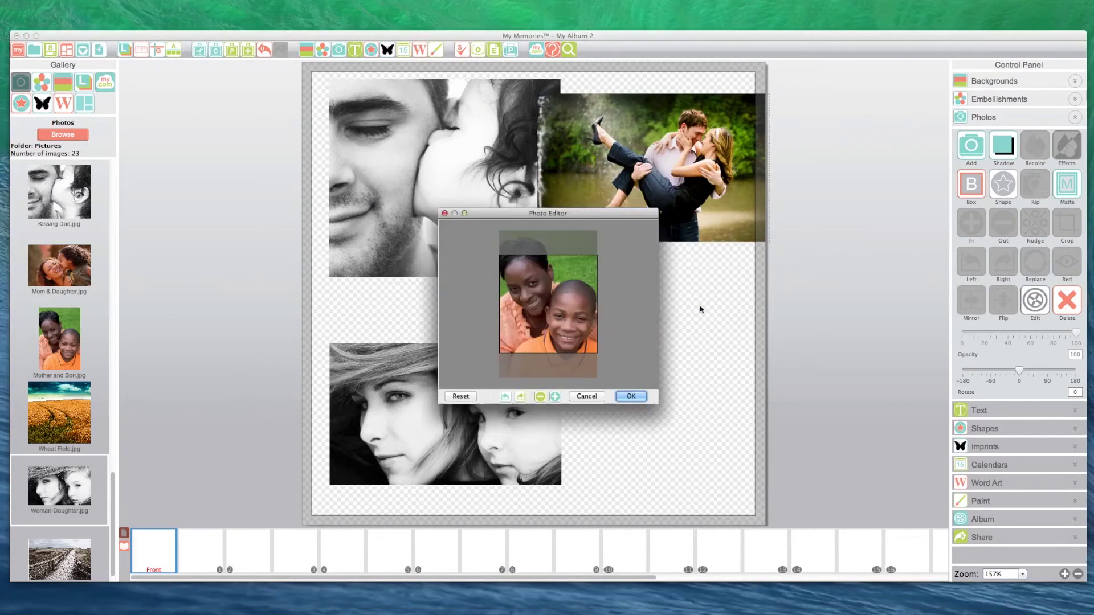
left_click(632, 396)
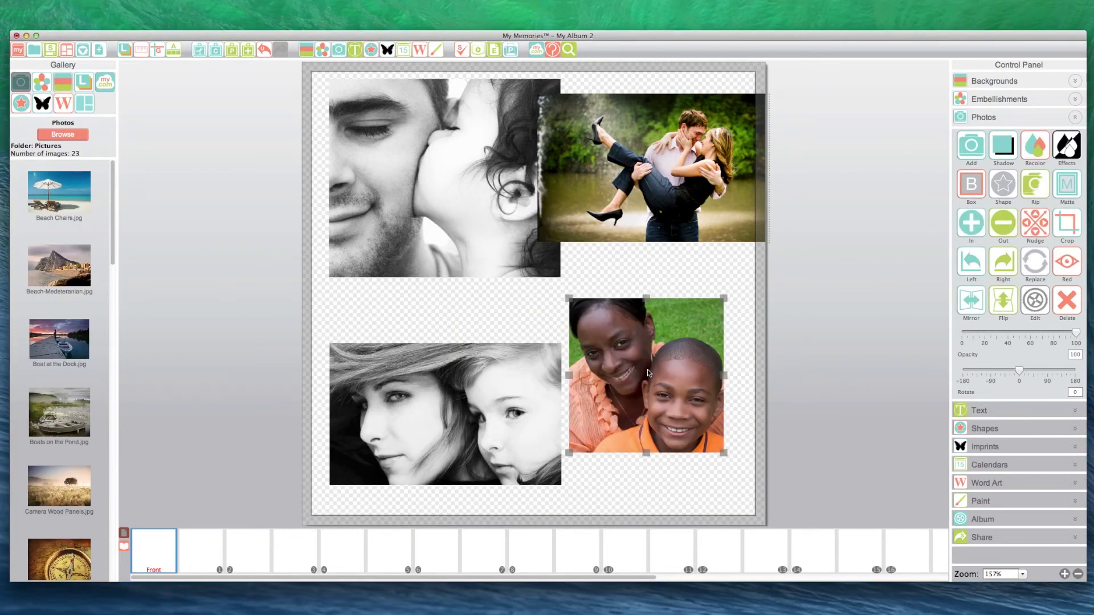